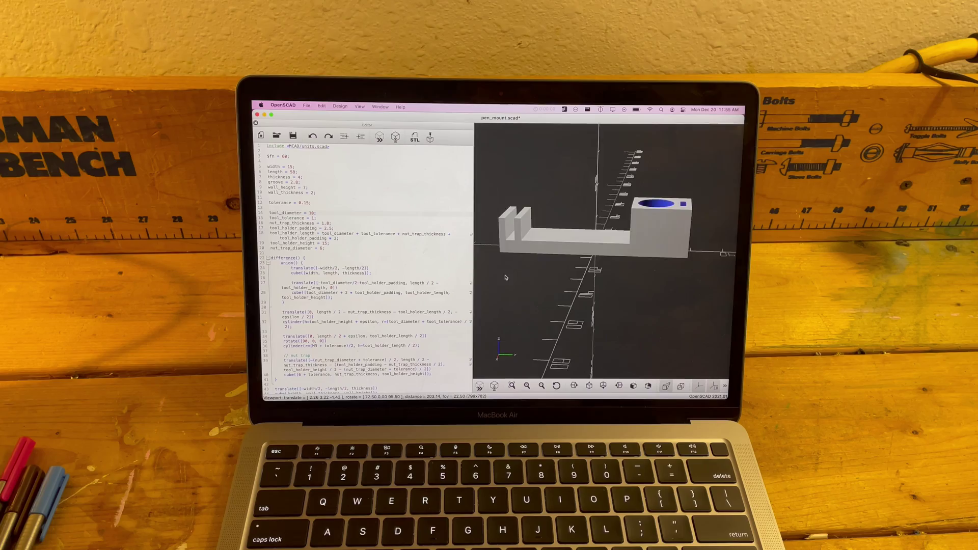
Orbit the pen mount model in the OpenSCAD viewport to a top-down view
{"action": "left_click_drag", "start_coordinate": [526, 285], "coordinate": [565, 289]}
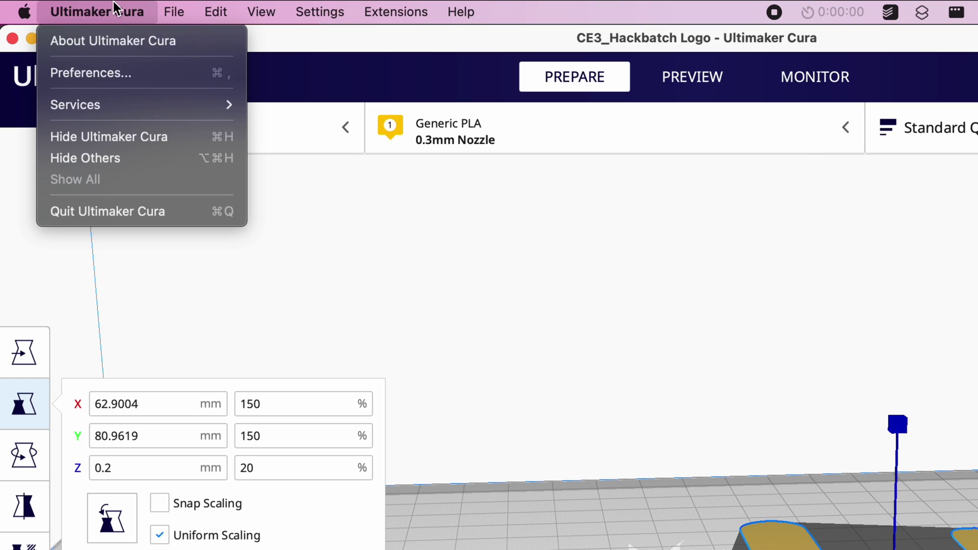
Review the Plotter printer's machine settings in Preferences, then show its extruder material and nozzle options
{"action": "left_click", "coordinate": [118, 77]}
{"action": "left_click", "coordinate": [373, 225]}
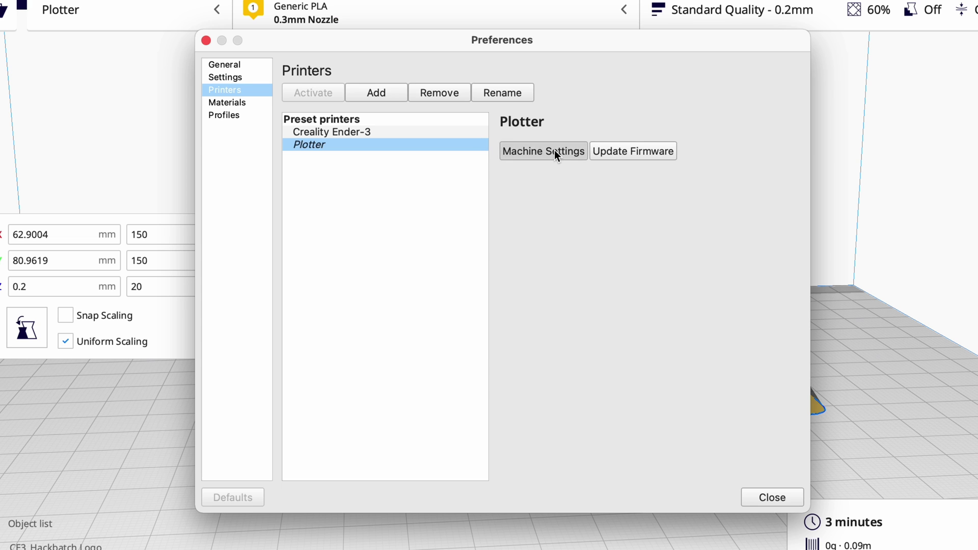
{"action": "left_click", "coordinate": [747, 302]}
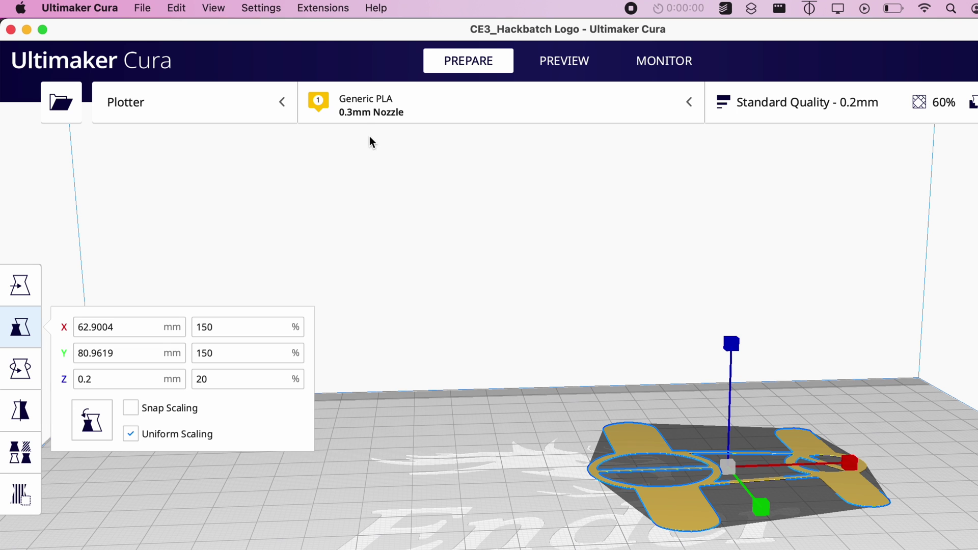
{"action": "left_click", "coordinate": [341, 103]}
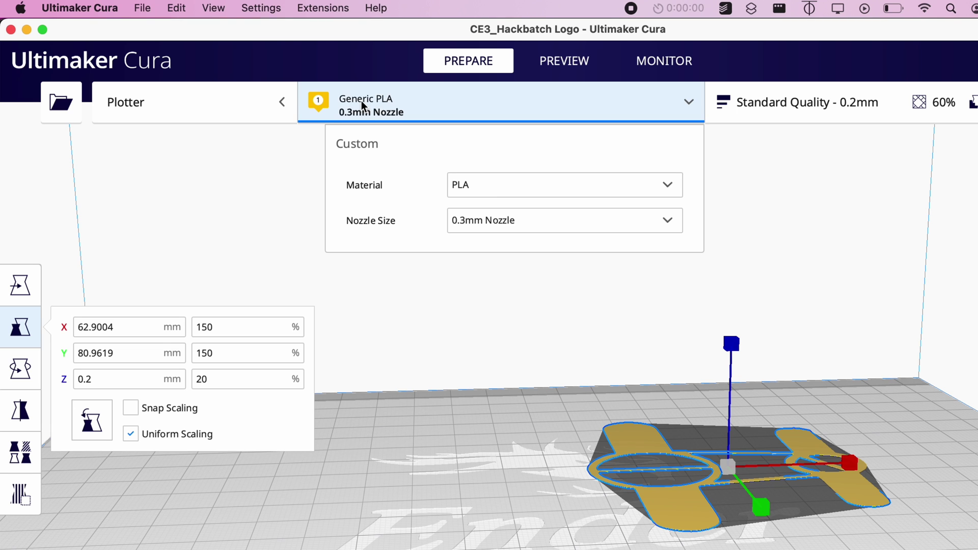
List the available nozzle sizes, then inspect the Quality settings and Wall Line Count
{"action": "left_click", "coordinate": [501, 230]}
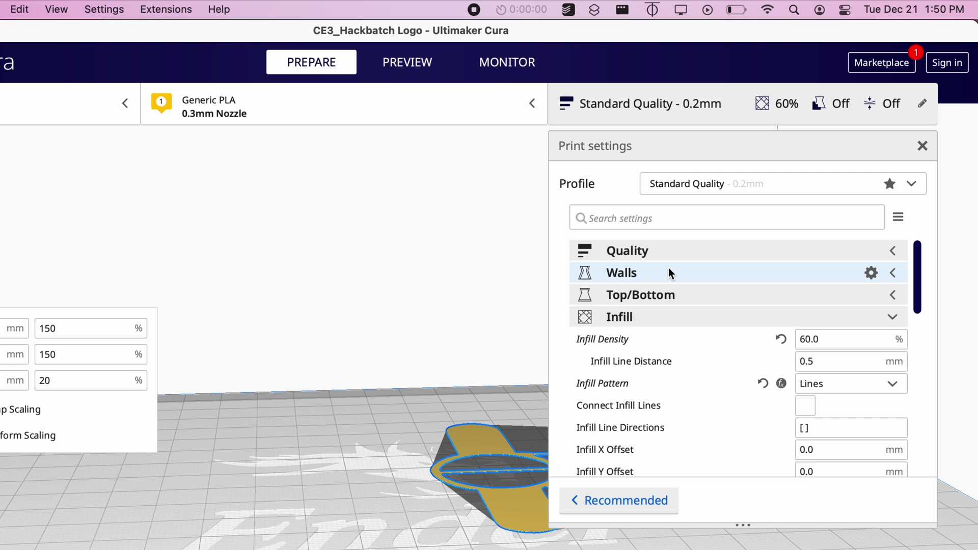
{"action": "left_click", "coordinate": [662, 249]}
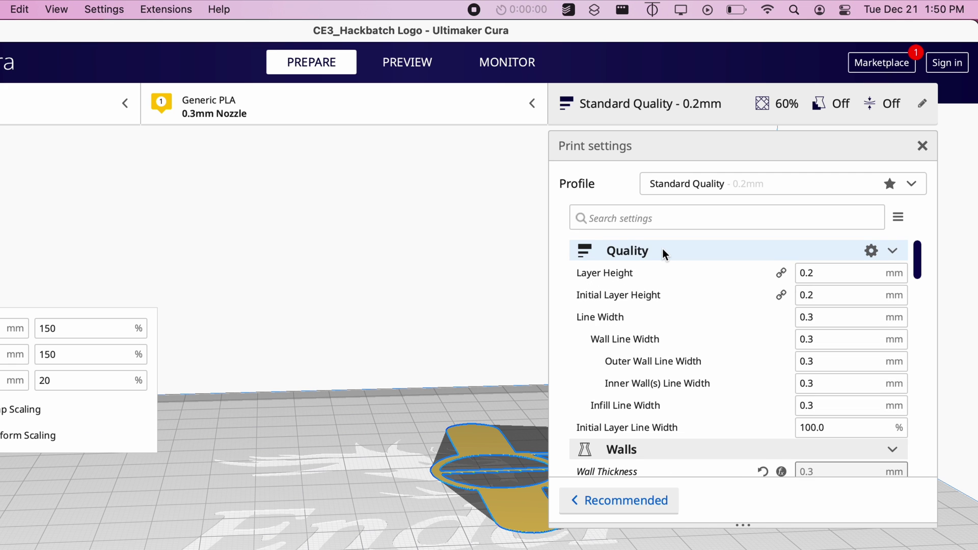
{"action": "left_click", "coordinate": [663, 250]}
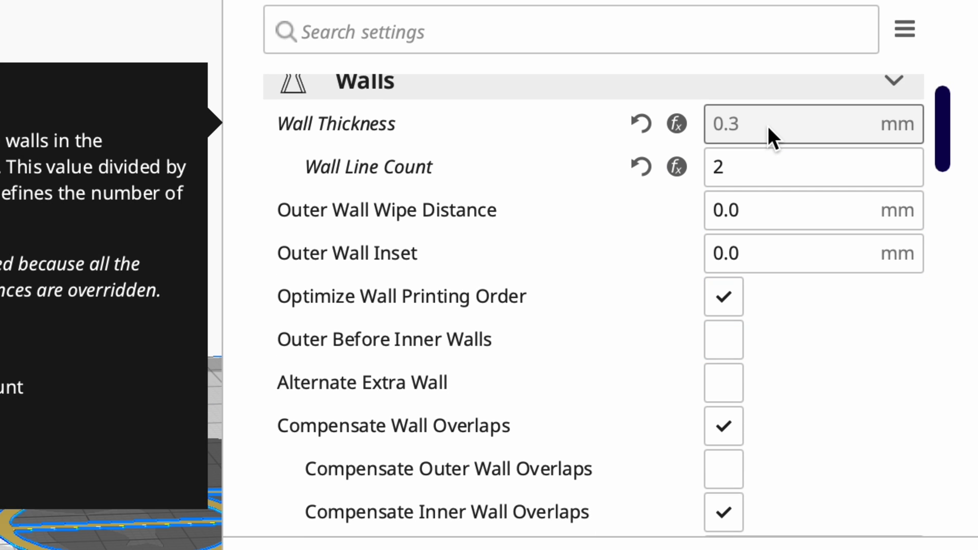
{"action": "left_click", "coordinate": [769, 169]}
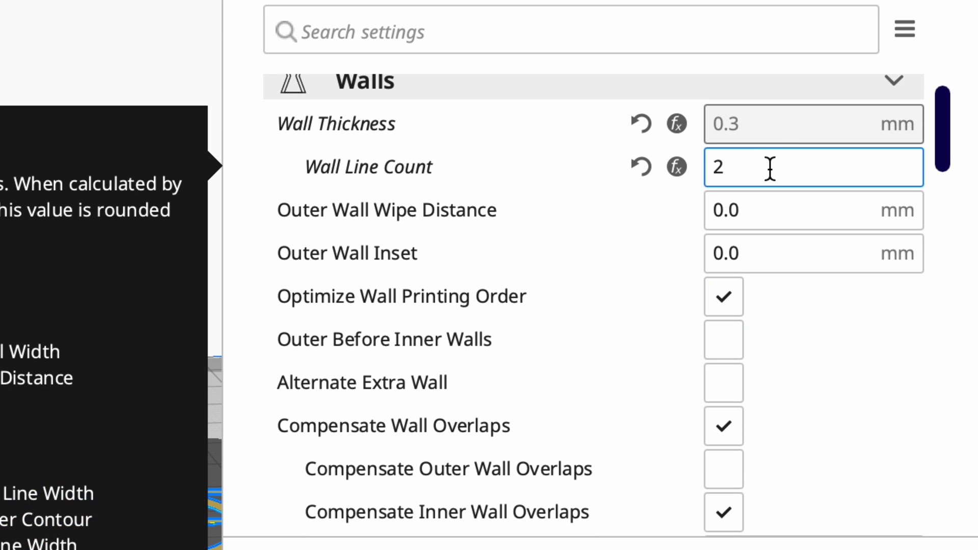
Inspect the Top/Bottom thickness, Infill, Material temperature and Travel retraction settings
{"action": "left_click", "coordinate": [816, 139]}
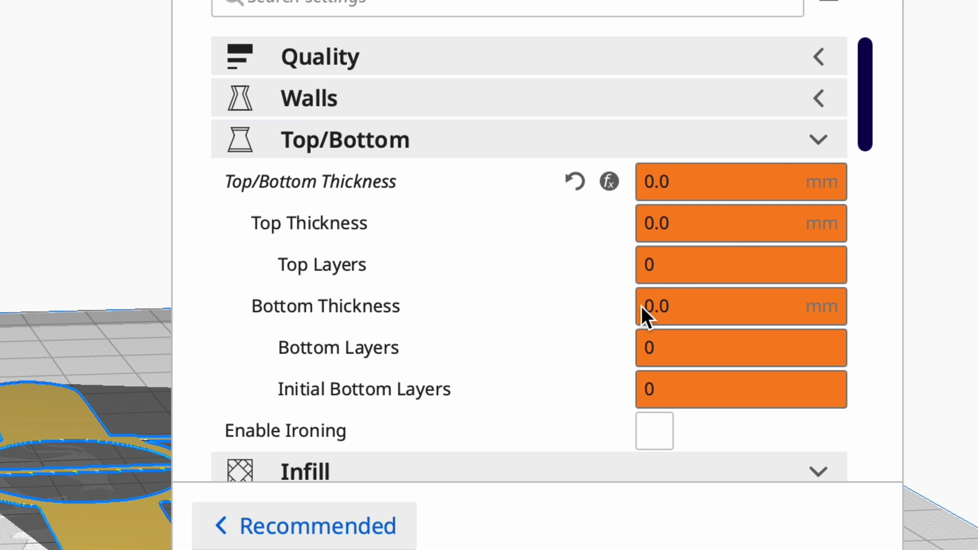
{"action": "scroll", "coordinate": [641, 305], "scroll_direction": "down", "scroll_amount": 5}
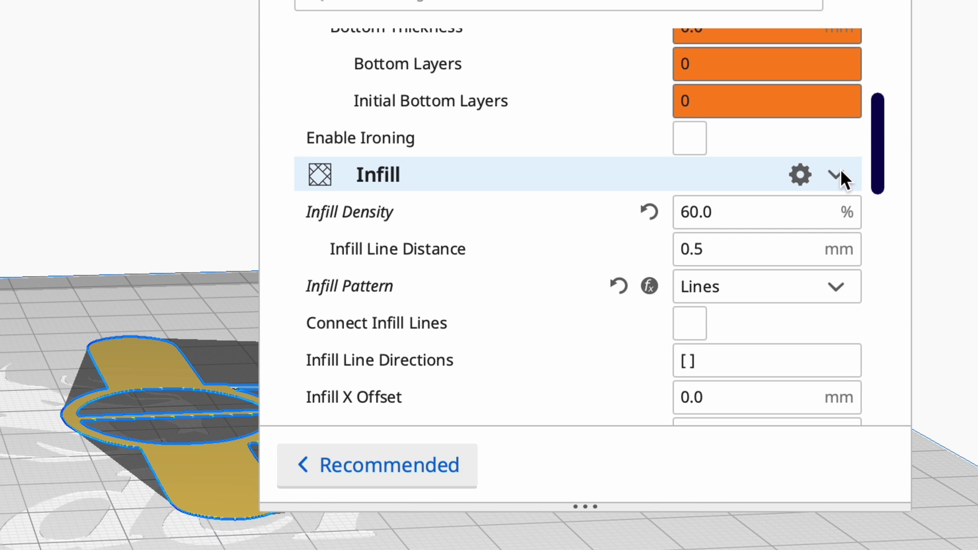
{"action": "left_click", "coordinate": [838, 174]}
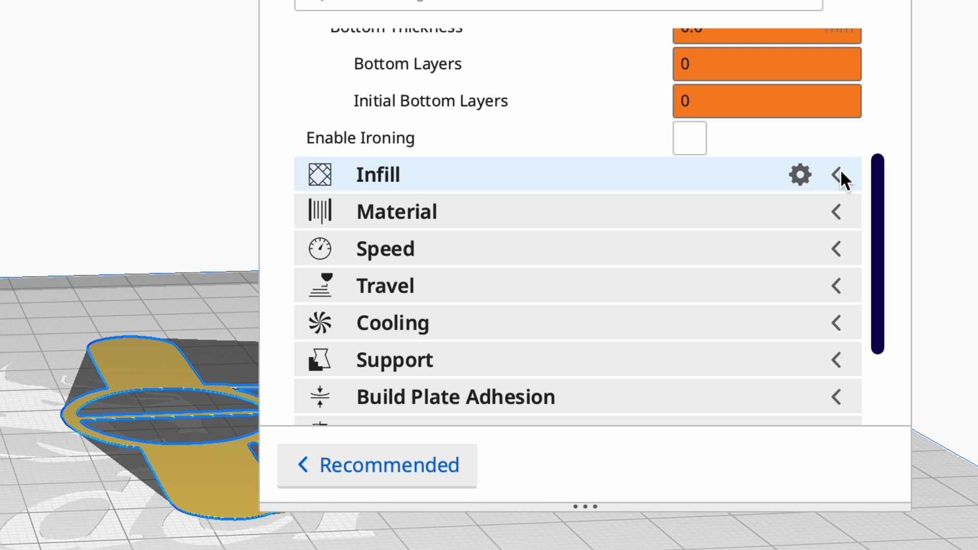
{"action": "scroll", "coordinate": [820, 173], "scroll_direction": "down", "scroll_amount": 3}
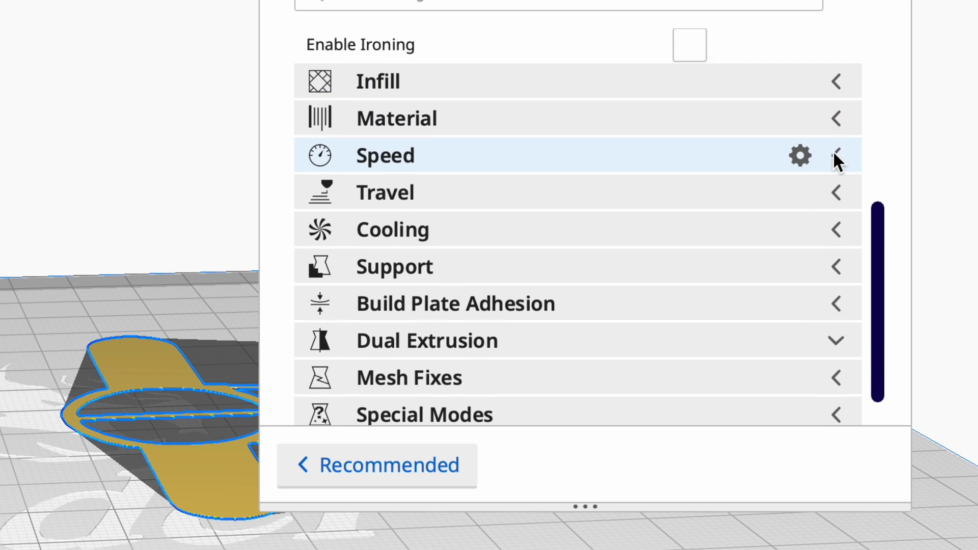
{"action": "left_click", "coordinate": [835, 122]}
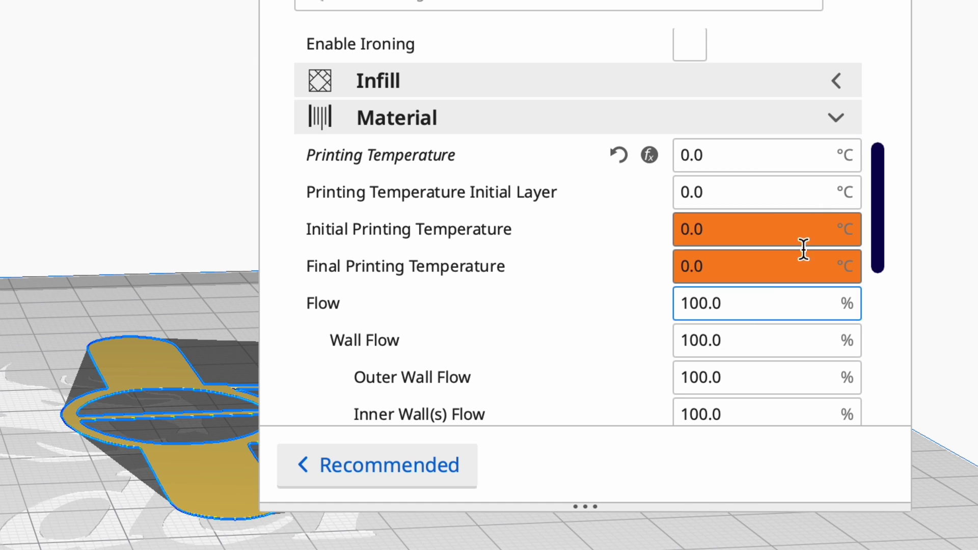
{"action": "left_click", "coordinate": [837, 121]}
{"action": "left_click", "coordinate": [837, 178]}
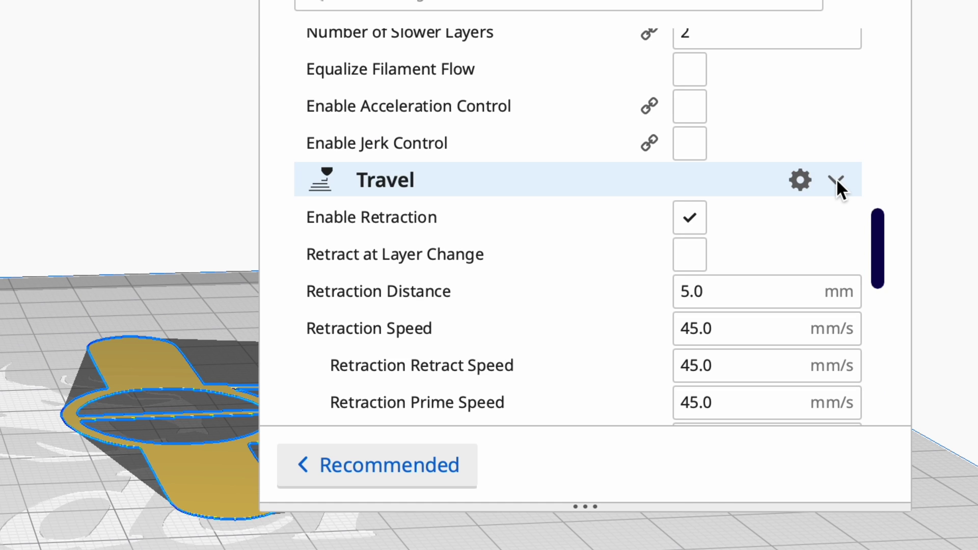
{"action": "scroll", "coordinate": [836, 178], "scroll_direction": "down", "scroll_amount": 4}
Toggle Enable Retraction off and back on, and review the 1.0 mm Z Hop
{"action": "left_click", "coordinate": [679, 80]}
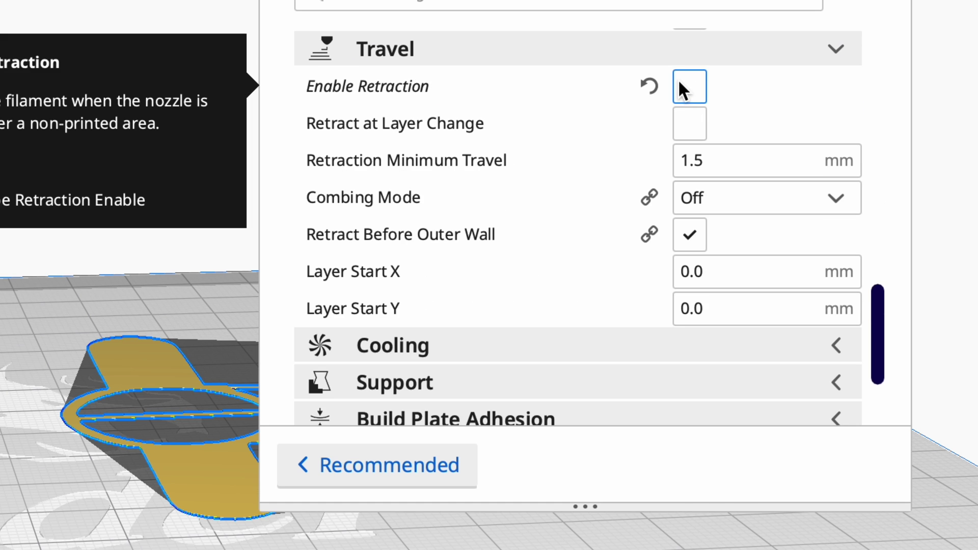
{"action": "left_click", "coordinate": [684, 82]}
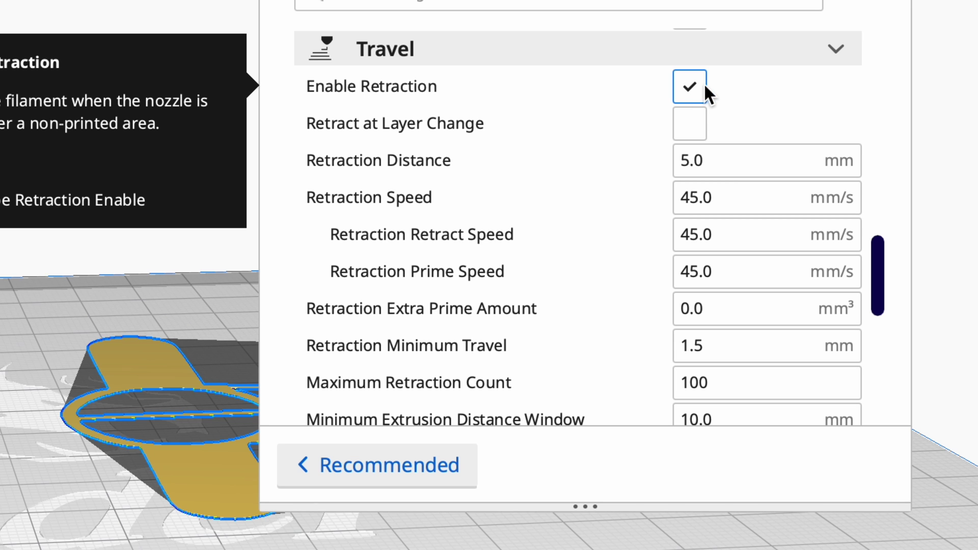
{"action": "scroll", "coordinate": [763, 120], "scroll_direction": "down", "scroll_amount": 3}
{"action": "scroll", "coordinate": [763, 111], "scroll_direction": "down", "scroll_amount": 1}
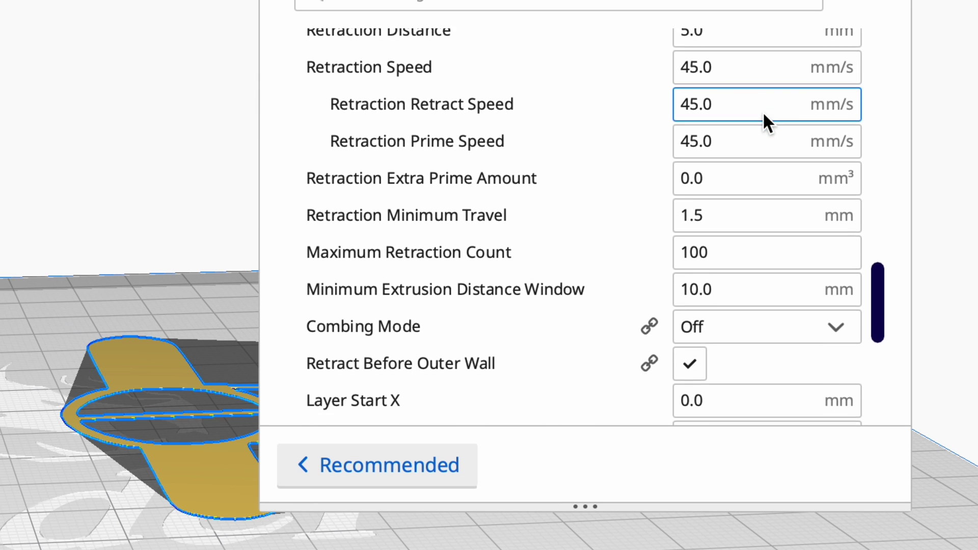
{"action": "scroll", "coordinate": [763, 112], "scroll_direction": "up", "scroll_amount": 2}
{"action": "scroll", "coordinate": [762, 111], "scroll_direction": "down", "scroll_amount": 6}
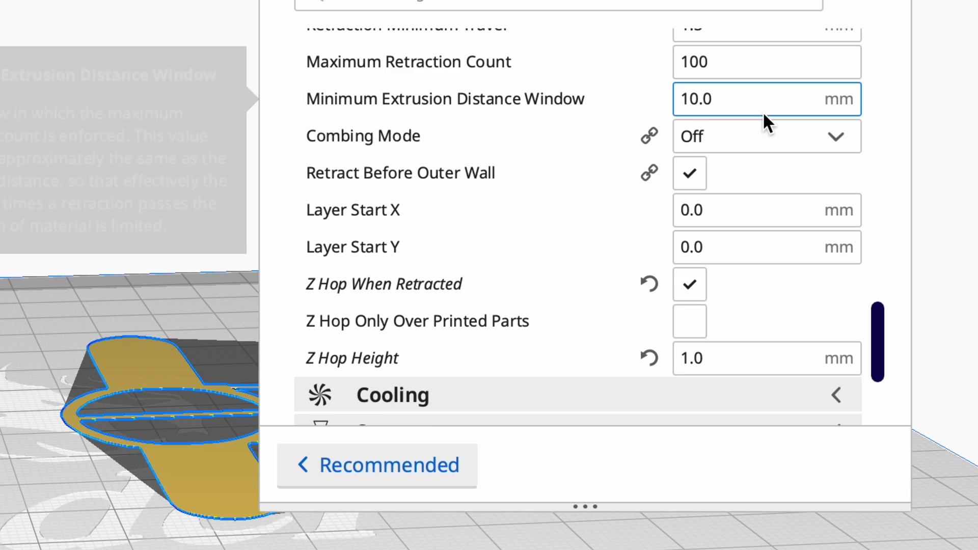
{"action": "scroll", "coordinate": [762, 111], "scroll_direction": "down", "scroll_amount": 2}
{"action": "mouse_move", "coordinate": [703, 216]}
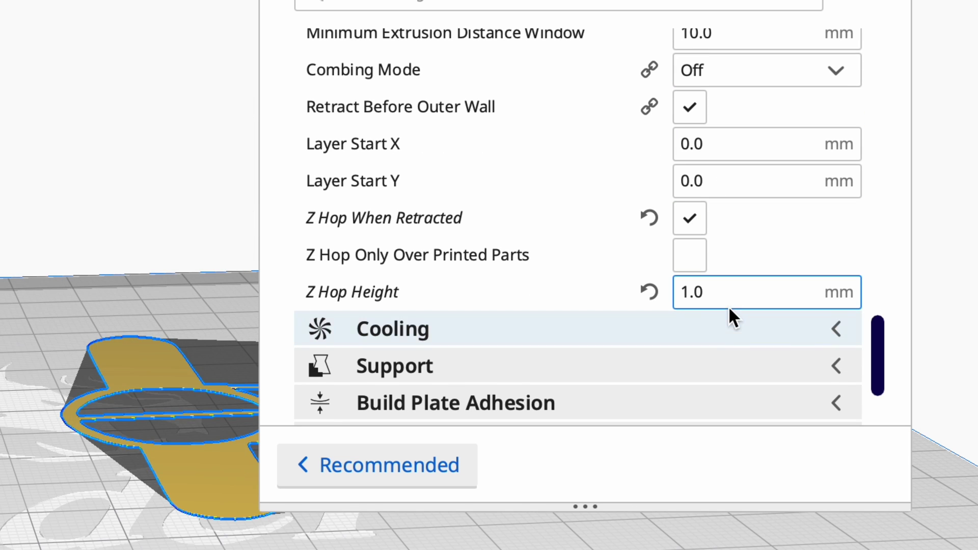
{"action": "scroll", "coordinate": [739, 285], "scroll_direction": "down", "scroll_amount": 2}
Confirm cooling is disabled and Build Plate Adhesion is None with an 11.0 mm Z Offset
{"action": "left_click", "coordinate": [752, 274]}
{"action": "scroll", "coordinate": [739, 219], "scroll_direction": "down", "scroll_amount": 3}
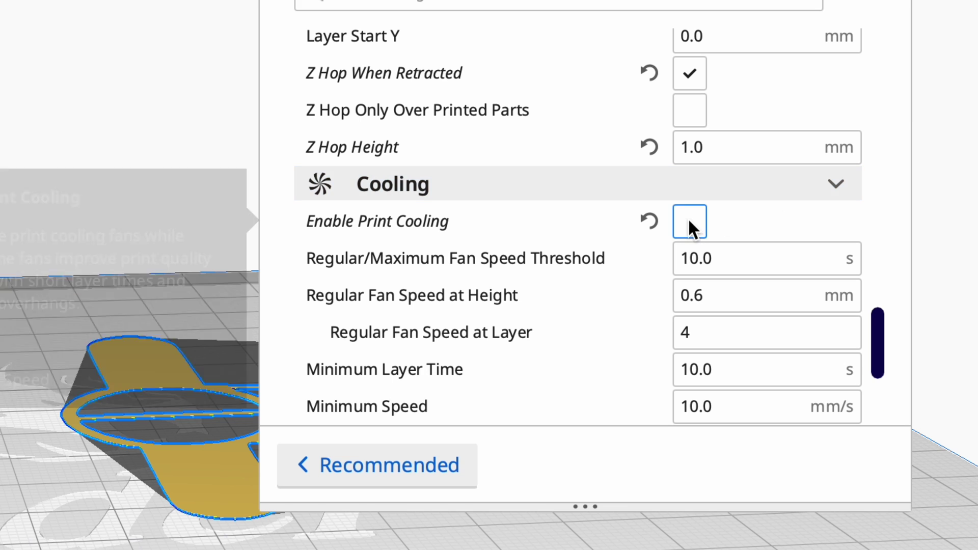
{"action": "left_click", "coordinate": [836, 183]}
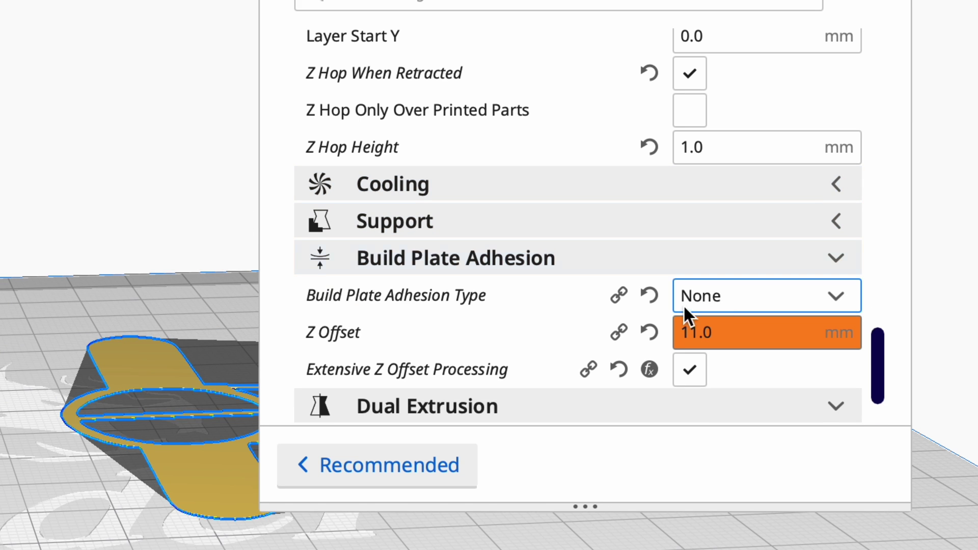
{"action": "mouse_move", "coordinate": [479, 338]}
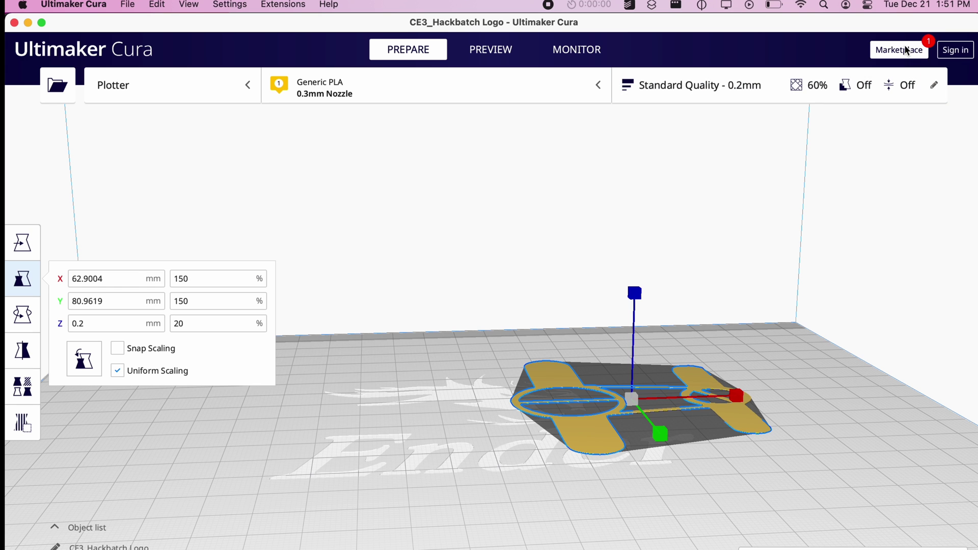
{"action": "left_click", "coordinate": [898, 50]}
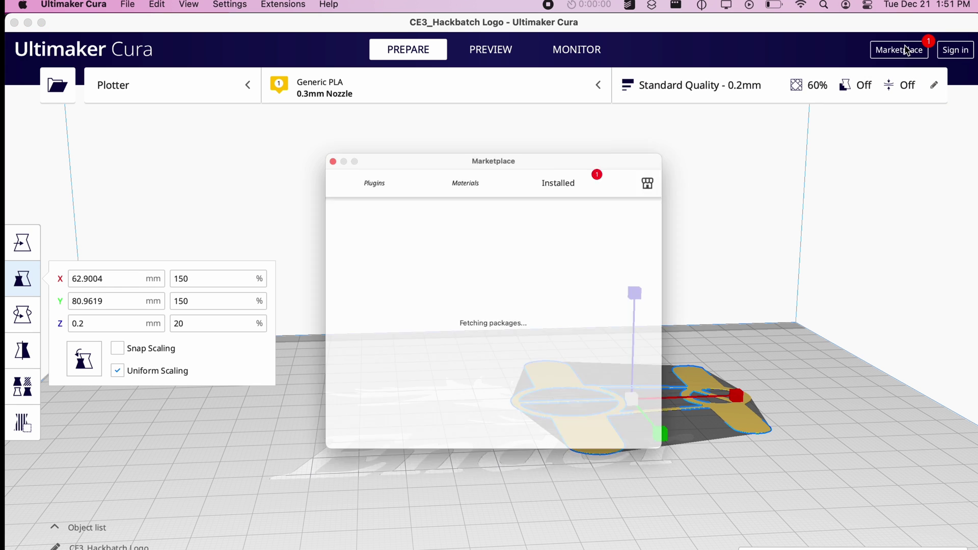
{"action": "left_click", "coordinate": [576, 152]}
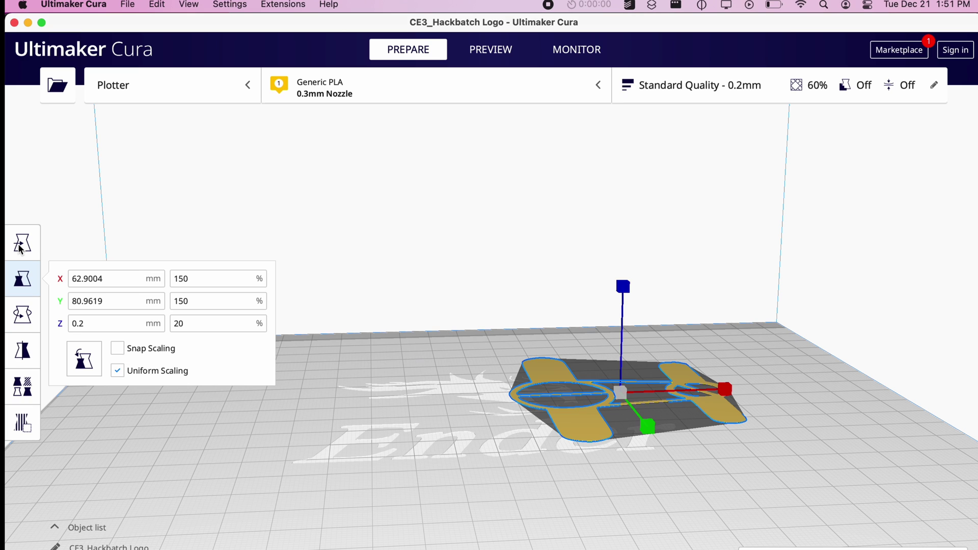
{"action": "left_click", "coordinate": [20, 245]}
{"action": "left_click", "coordinate": [94, 249]}
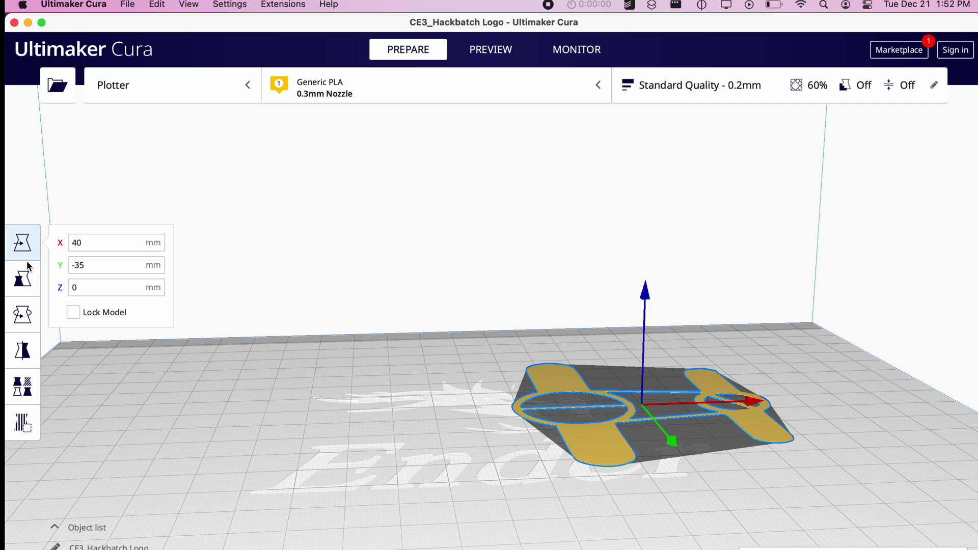
Show the logo's 62.9004 × 80.9619 × 0.2 mm scale values and untick Uniform Scaling
{"action": "left_click", "coordinate": [23, 278]}
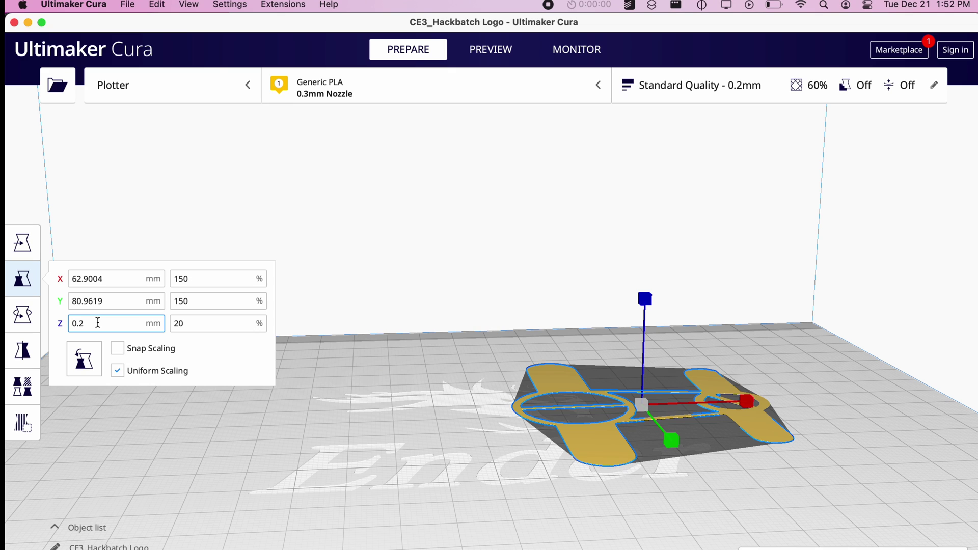
{"action": "left_click", "coordinate": [117, 371]}
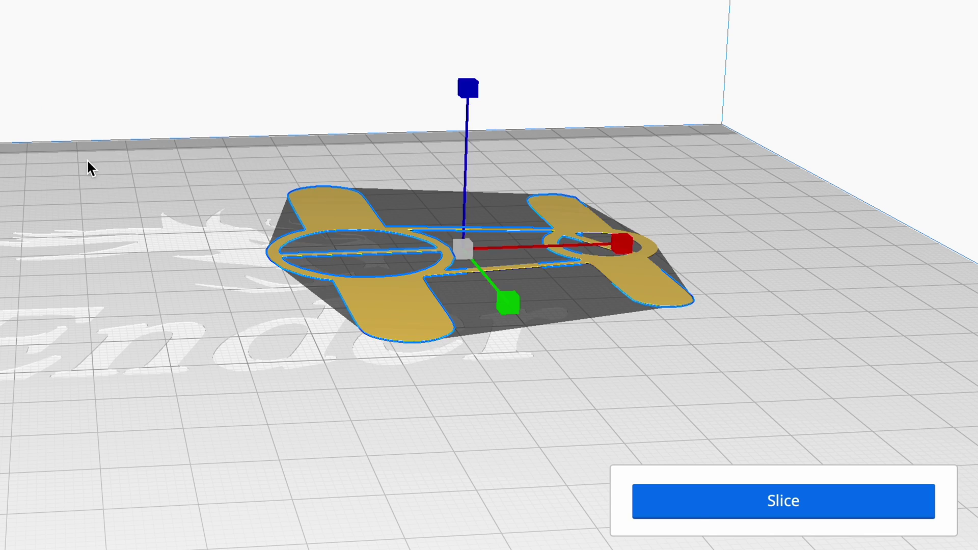
Slice the logo and play back its pen path in the layer preview
{"action": "left_click", "coordinate": [382, 345]}
{"action": "left_click", "coordinate": [762, 499]}
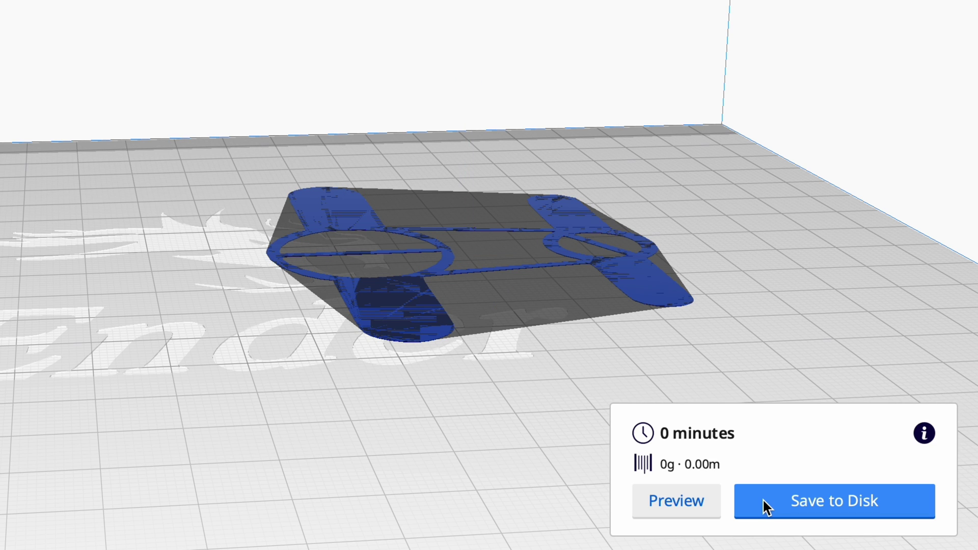
{"action": "left_click", "coordinate": [676, 501]}
{"action": "left_click_drag", "start_coordinate": [586, 535], "coordinate": [274, 526]}
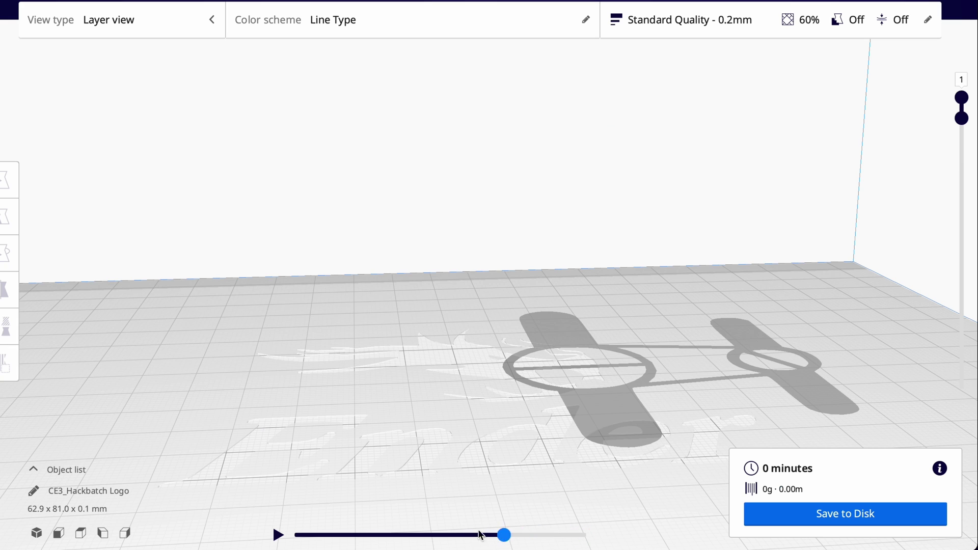
{"action": "left_click", "coordinate": [275, 530]}
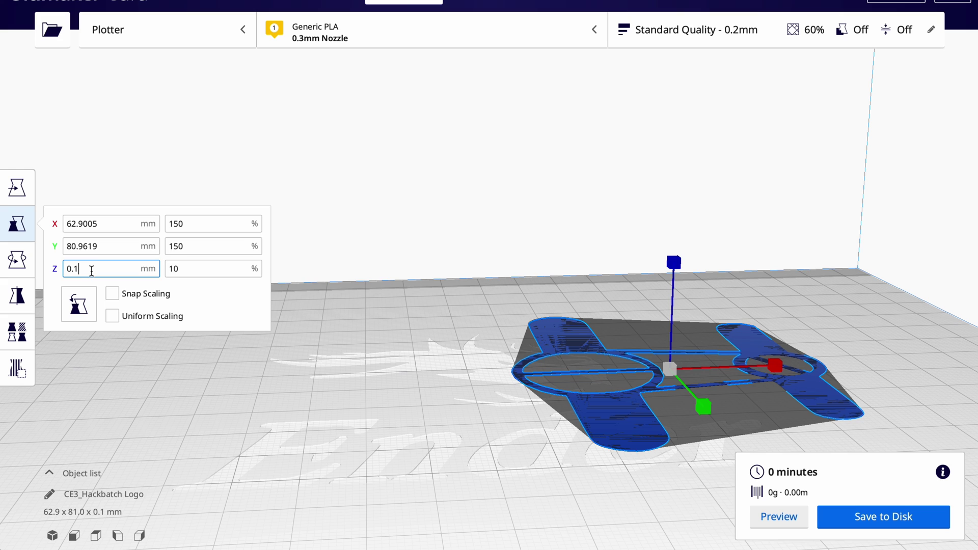
Deselect the logo, re-slice it and view the single-layer, 3-minute preview
{"action": "left_click", "coordinate": [348, 346]}
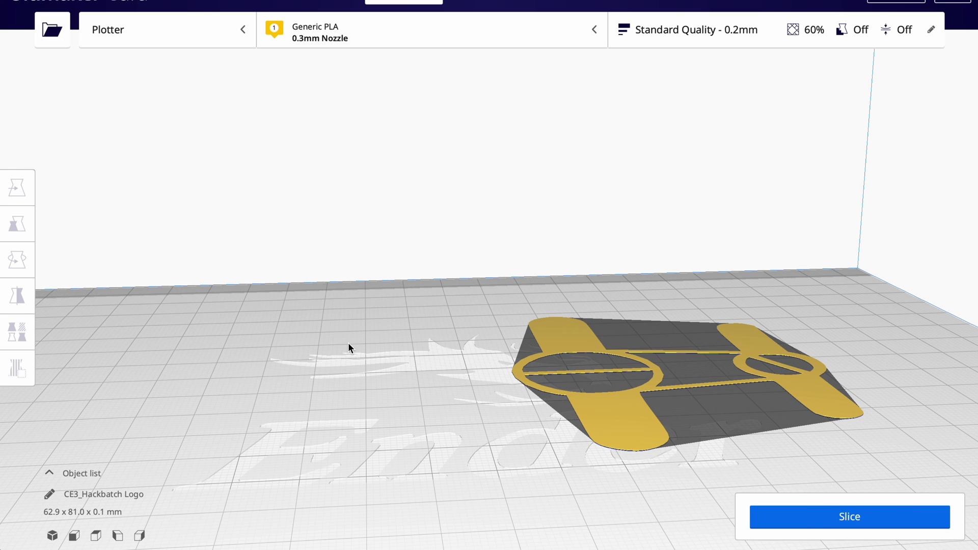
{"action": "left_click", "coordinate": [778, 515]}
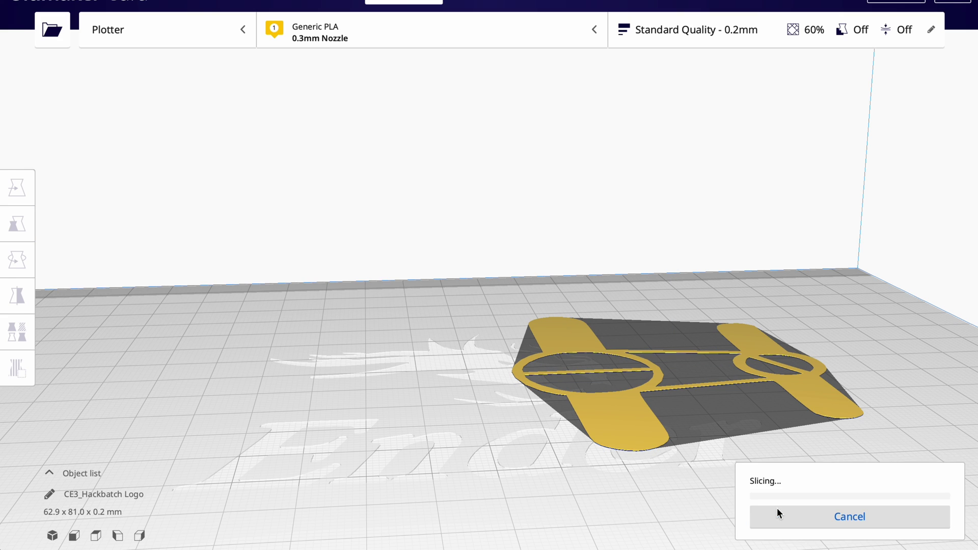
{"action": "left_click", "coordinate": [491, 2]}
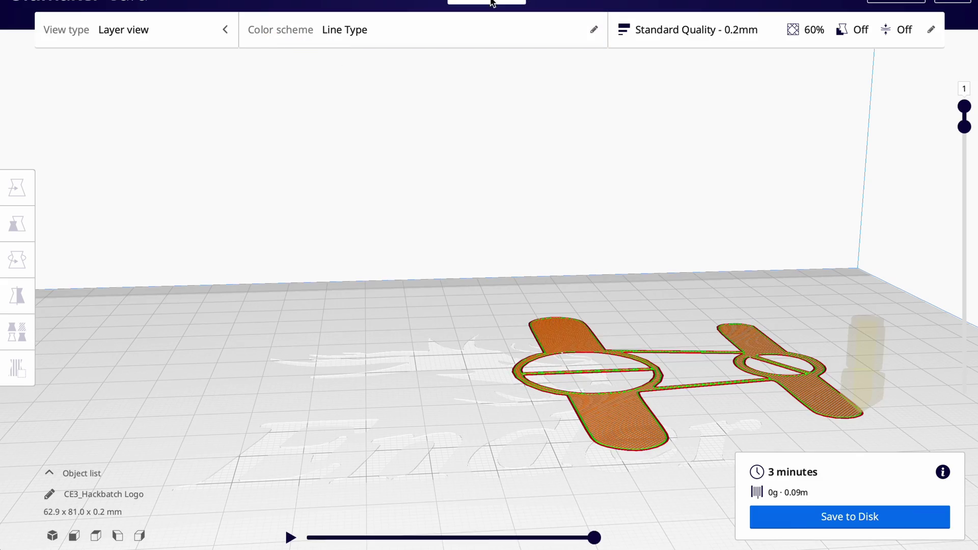